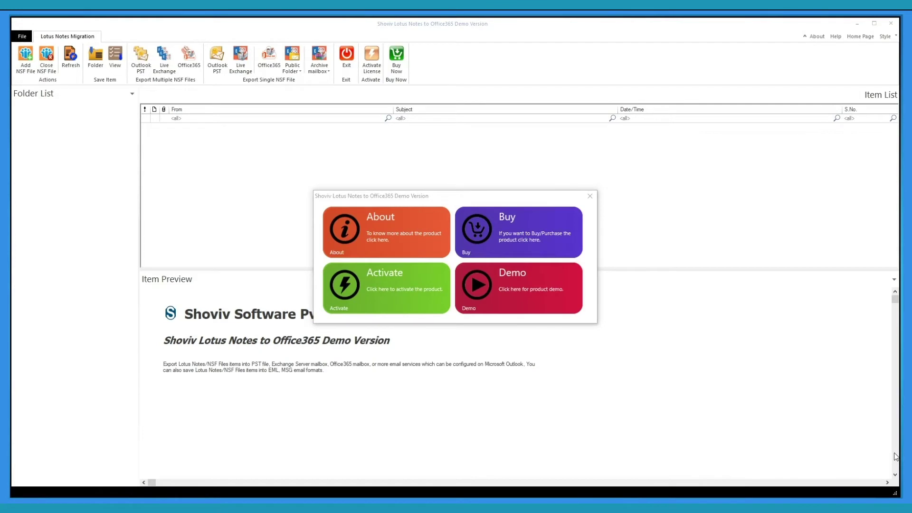
- Continue with the demo and add the local files David.nsf and Stuart.nsf to the NSF list
click(540, 292)
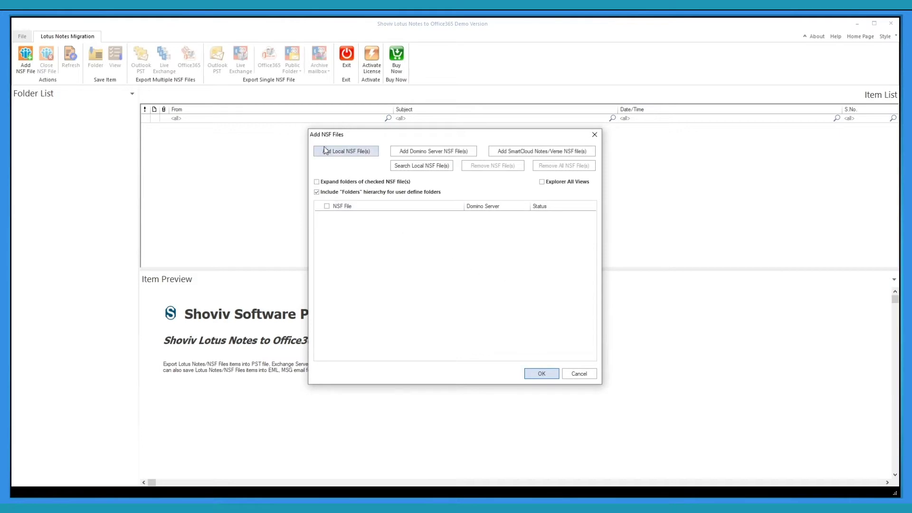
click(363, 152)
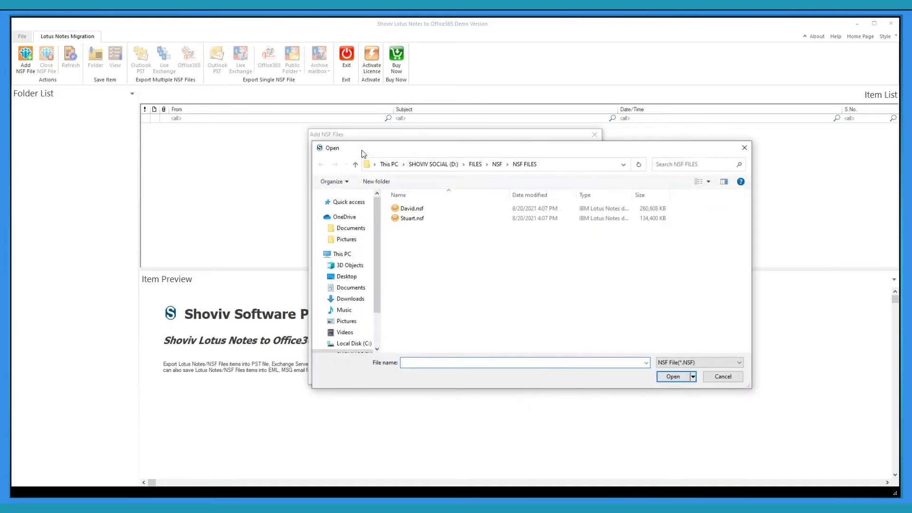
key(ctrl+a)
click(672, 377)
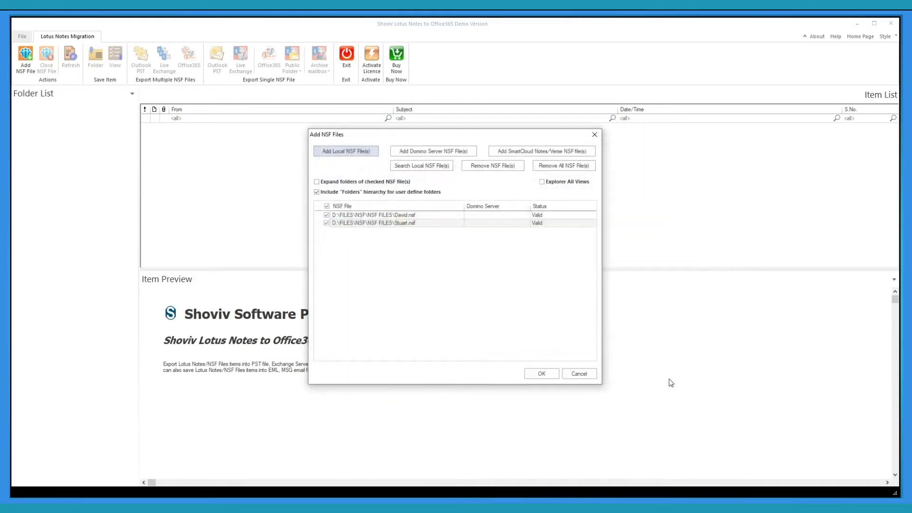
- Look at the Add Domino Server option, then close it without adding a server
click(442, 151)
click(488, 176)
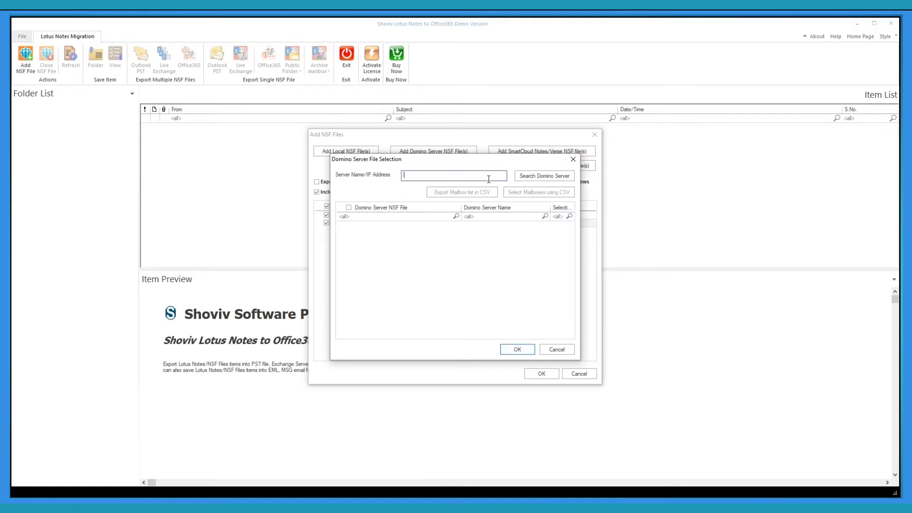
click(573, 159)
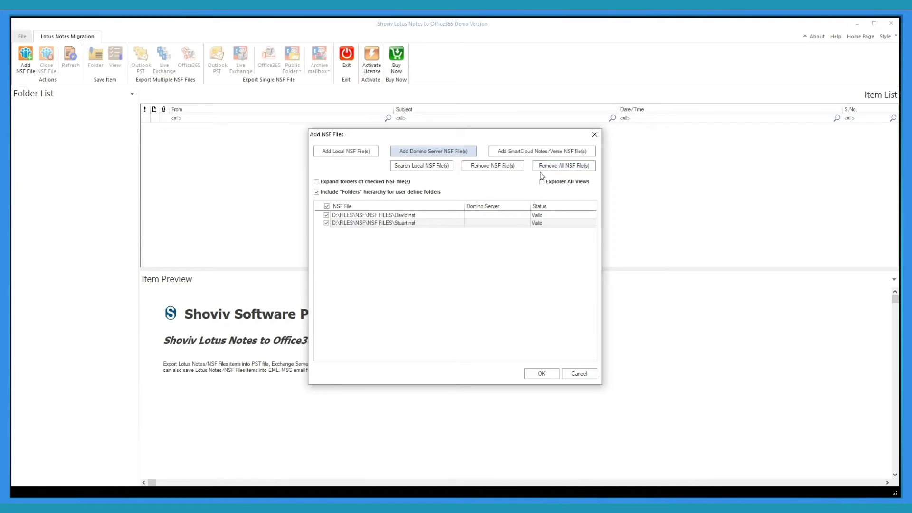
- Leave folder expansion for checked NSF files off and load the listed files
click(317, 184)
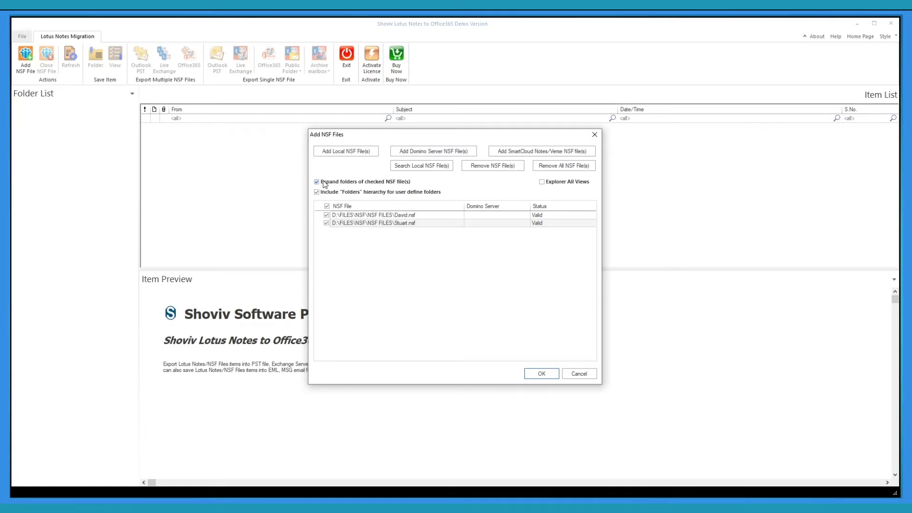
click(317, 182)
click(541, 373)
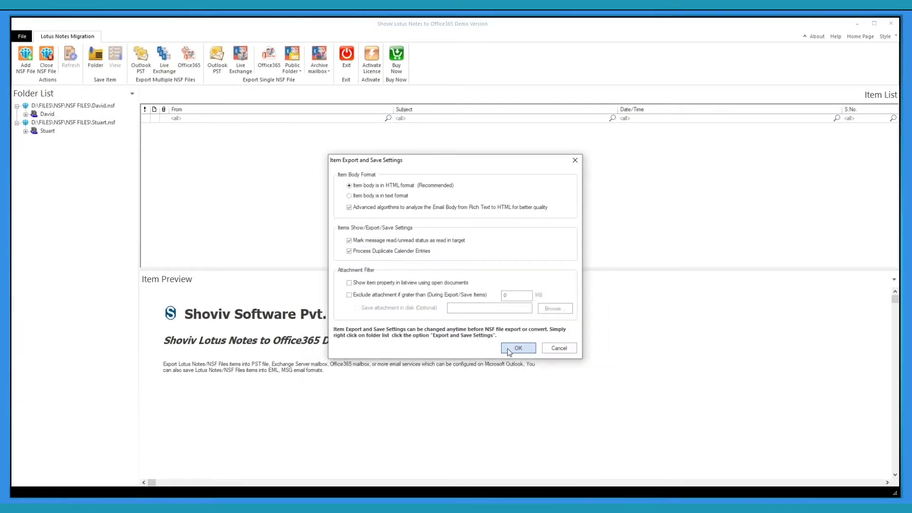
- Accept the export settings, then advance the Office365 multiple-NSF export wizard to mailbox connection
click(507, 350)
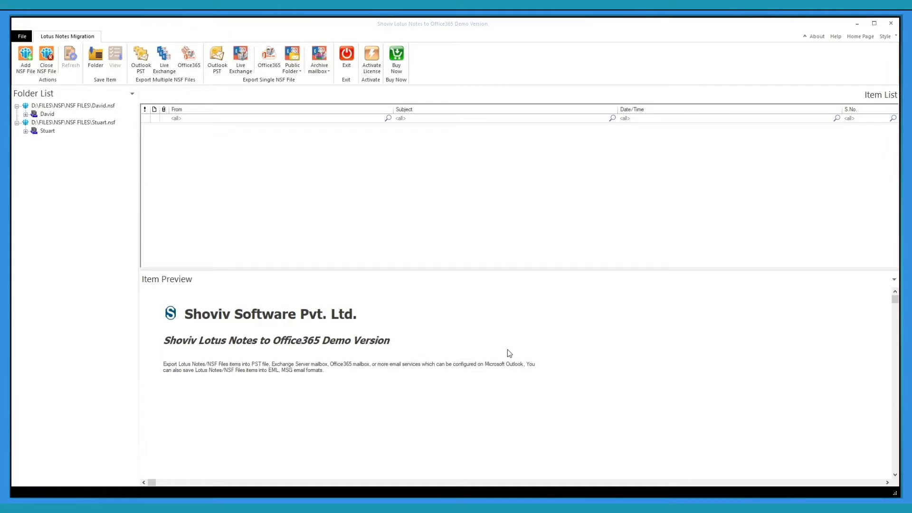
click(198, 62)
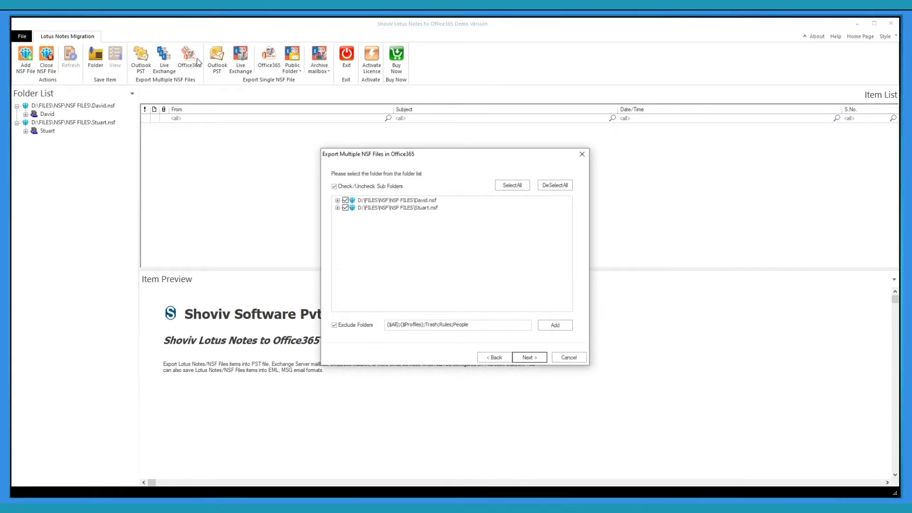
click(527, 357)
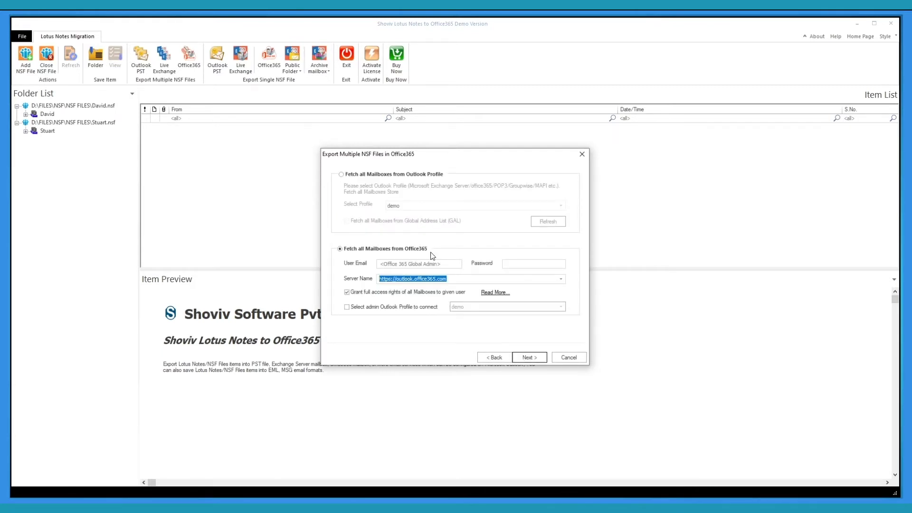
- Enter the Office 365 admin e-mail and password, keeping the current server name
click(387, 264)
key(ctrl+v)
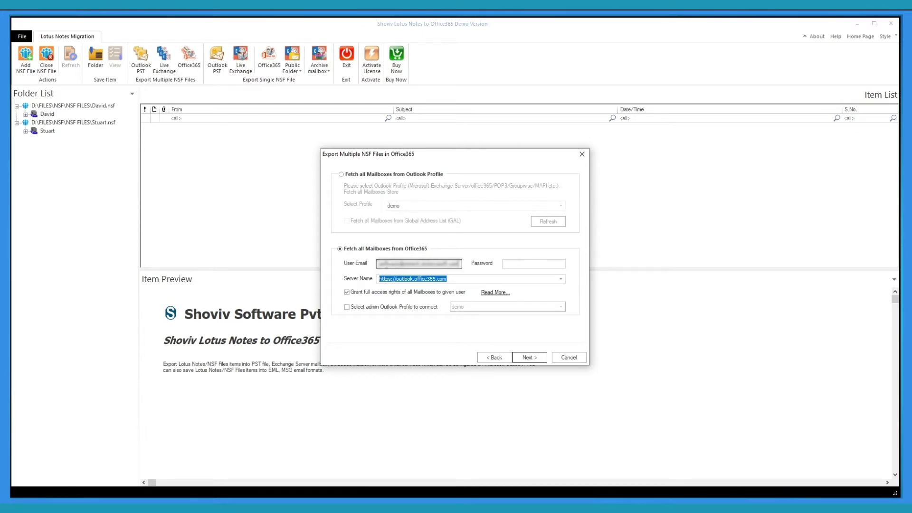
click(507, 265)
text(••••)
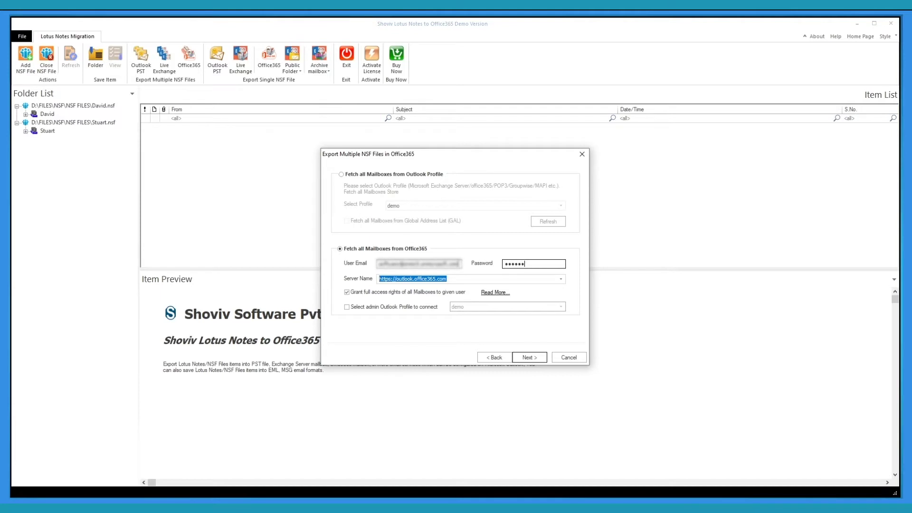
click(561, 279)
click(562, 283)
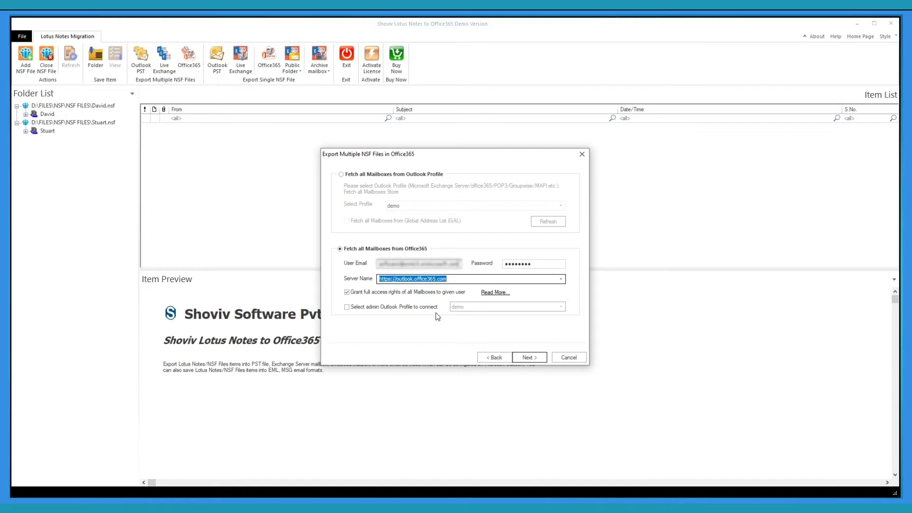
- Try the admin Outlook profile 'demo', turn it off, and fetch mailboxes from the Outlook profile
click(347, 308)
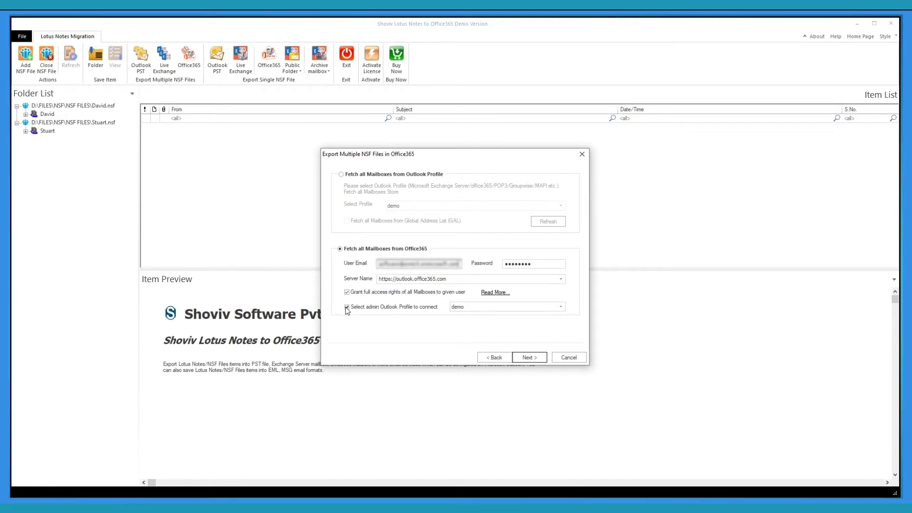
click(561, 308)
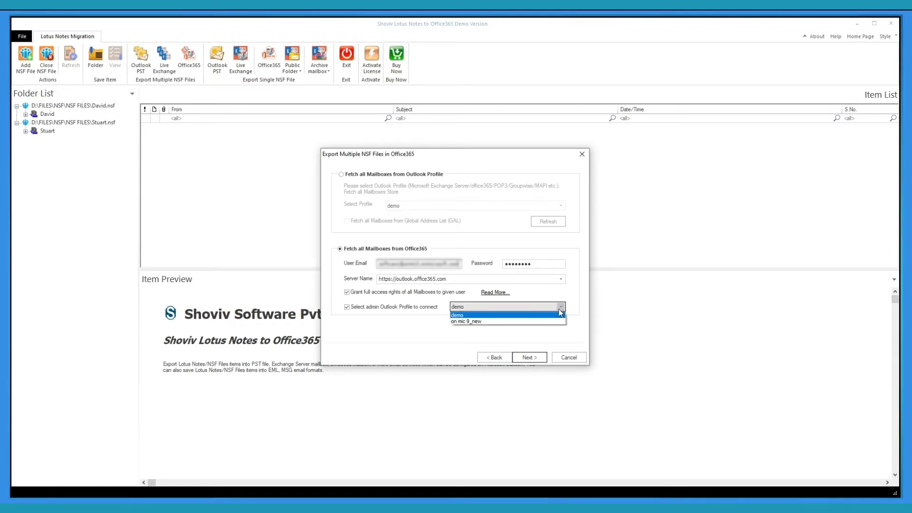
click(561, 310)
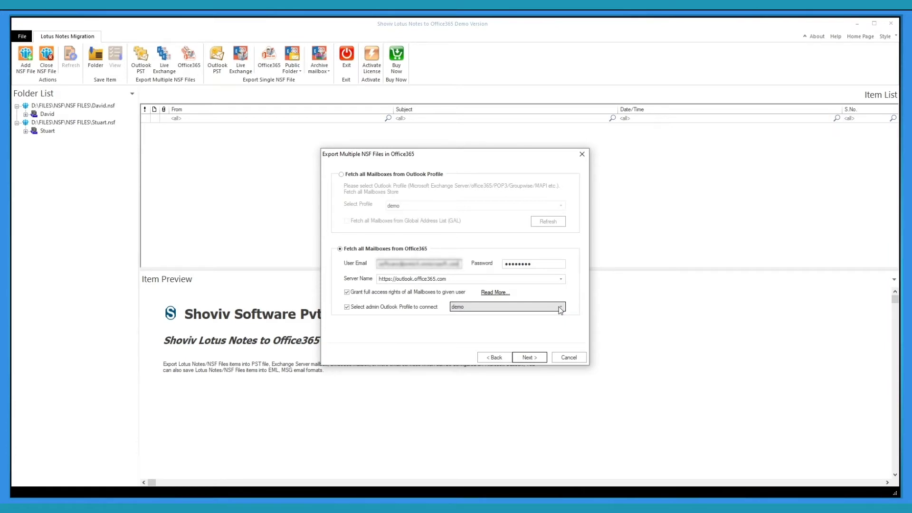
click(349, 308)
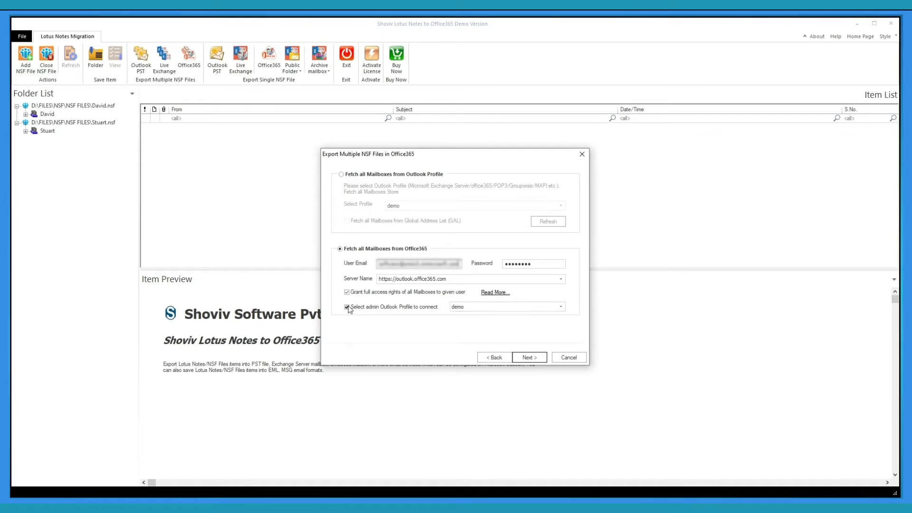
click(347, 307)
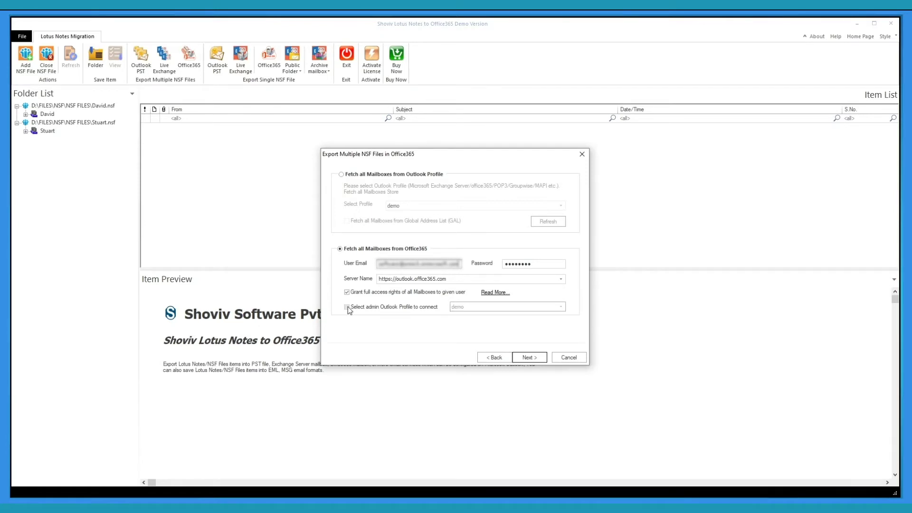
click(341, 175)
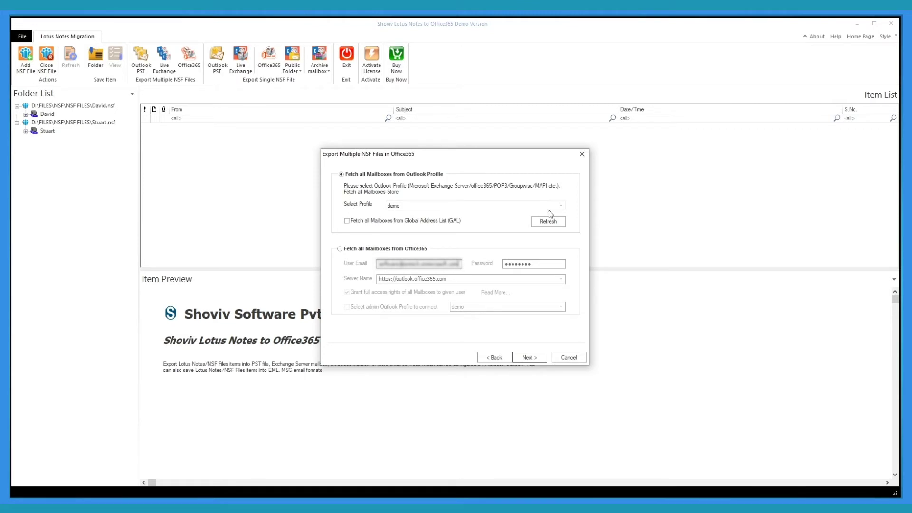
- Keep 'demo' as the Outlook profile, enable then clear the GAL option, and reselect Office365
click(562, 208)
click(562, 207)
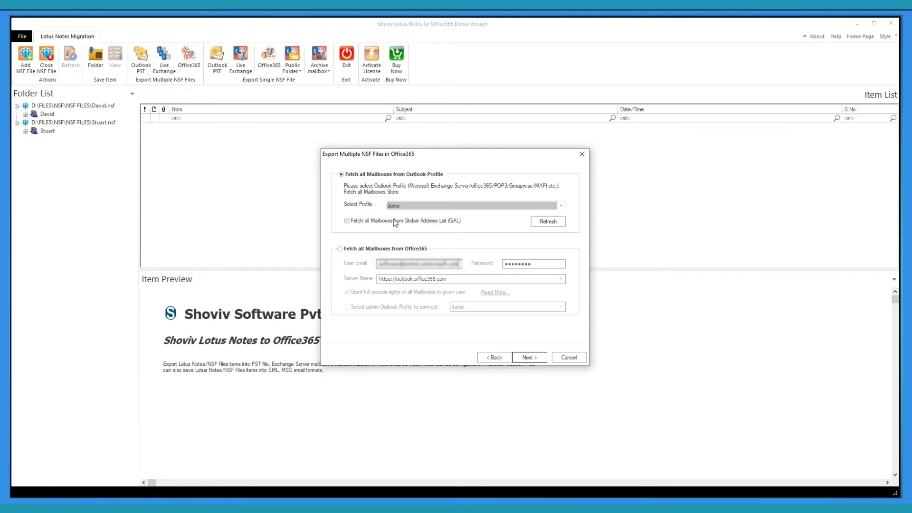
click(352, 222)
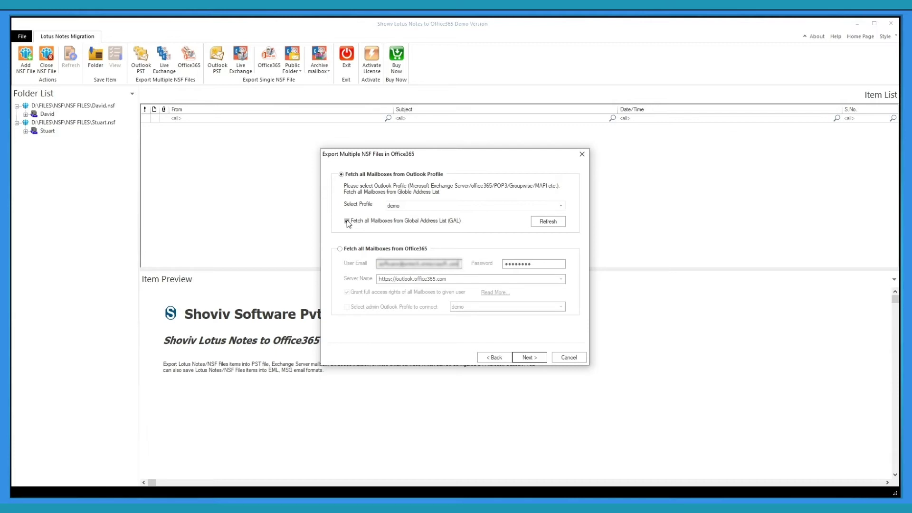
click(347, 221)
click(340, 248)
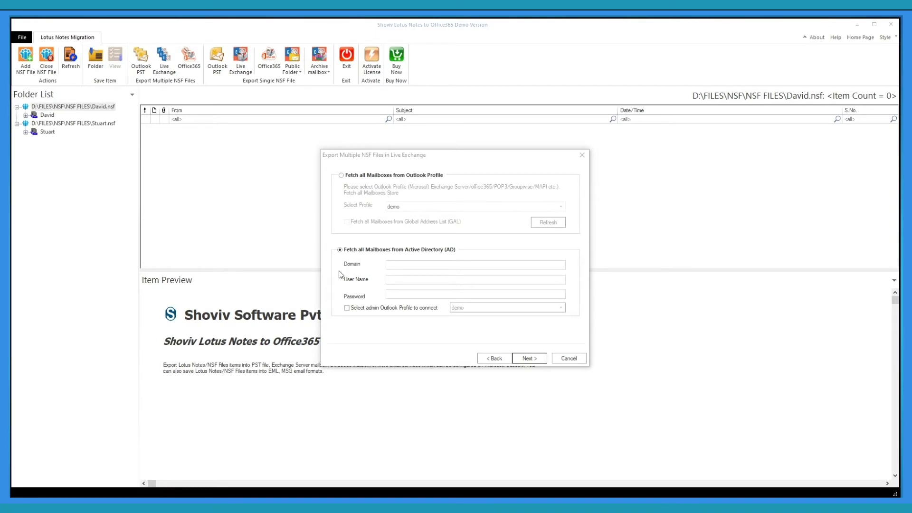
- Fill in the Active Directory domain, user name and account password
click(397, 264)
key(ctrl+v)
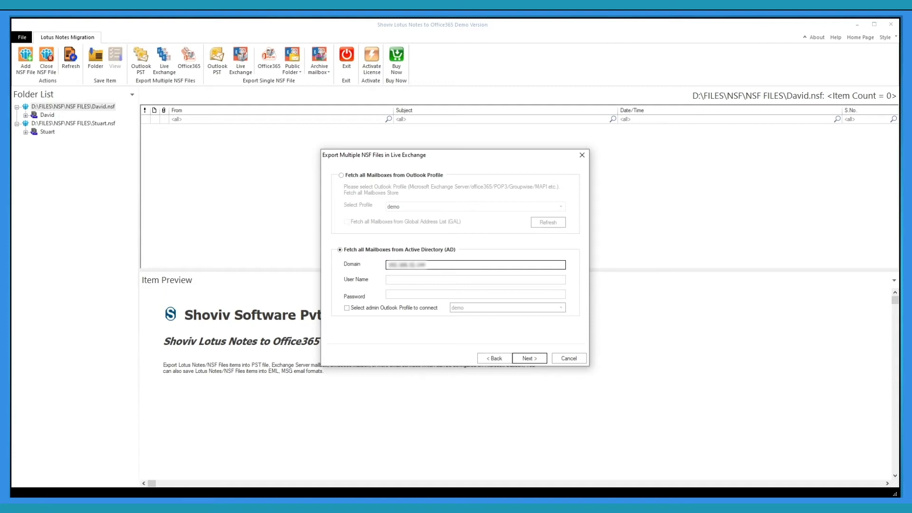
click(403, 280)
key(ctrl+v)
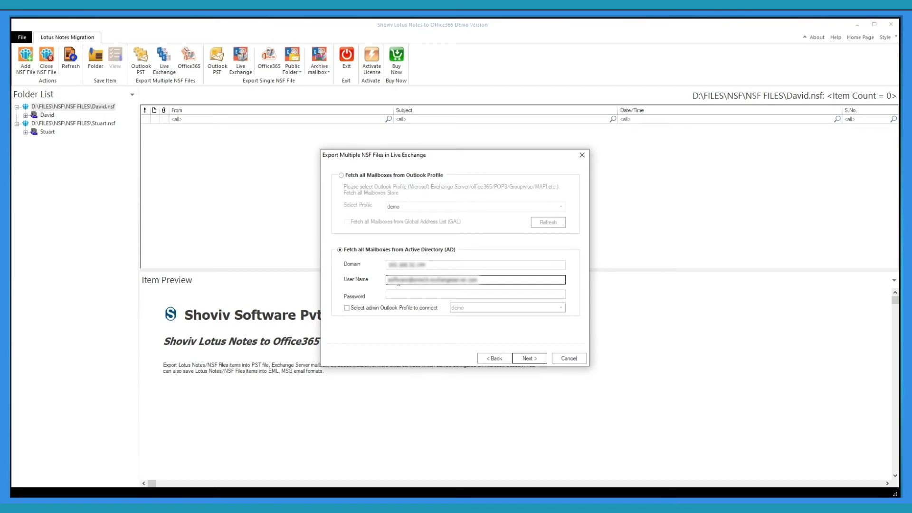
click(391, 298)
text(***)
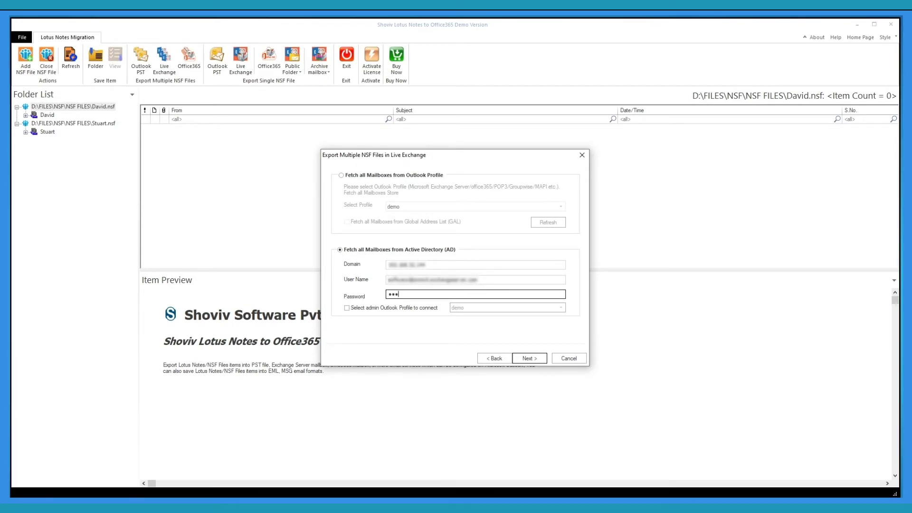
text(******)
- Leave the admin Outlook profile unchecked, fetch mailboxes from the Outlook profile, and proceed to mapping
click(347, 308)
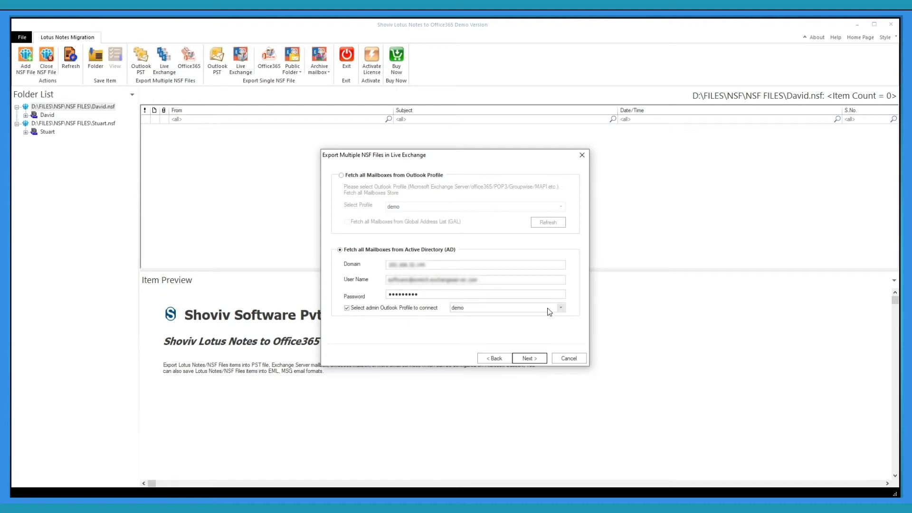
click(347, 308)
click(341, 176)
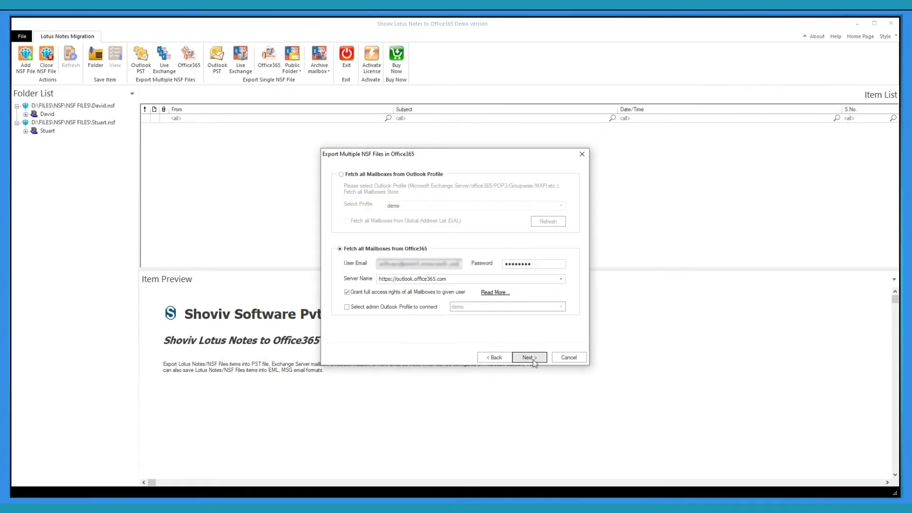
click(529, 358)
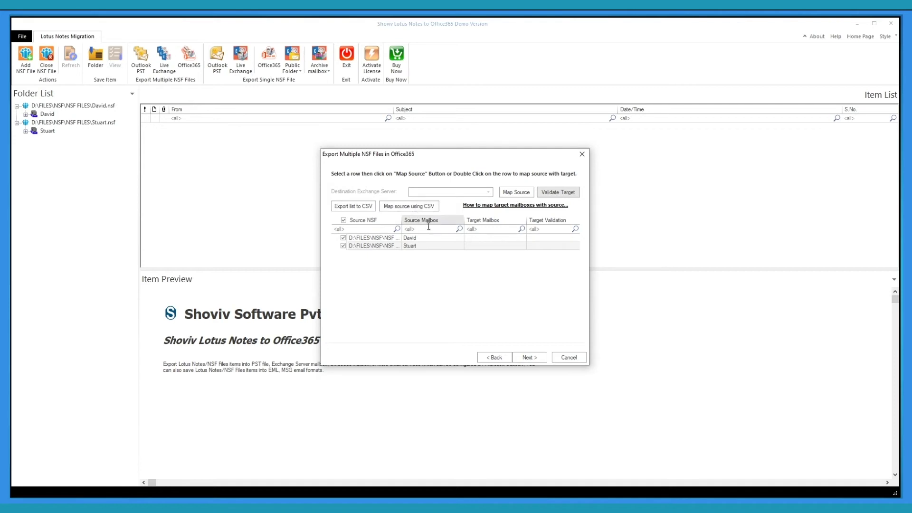
- Map David.nsf and Stuart.nsf to their target Office 365 mailboxes
click(420, 239)
click(508, 192)
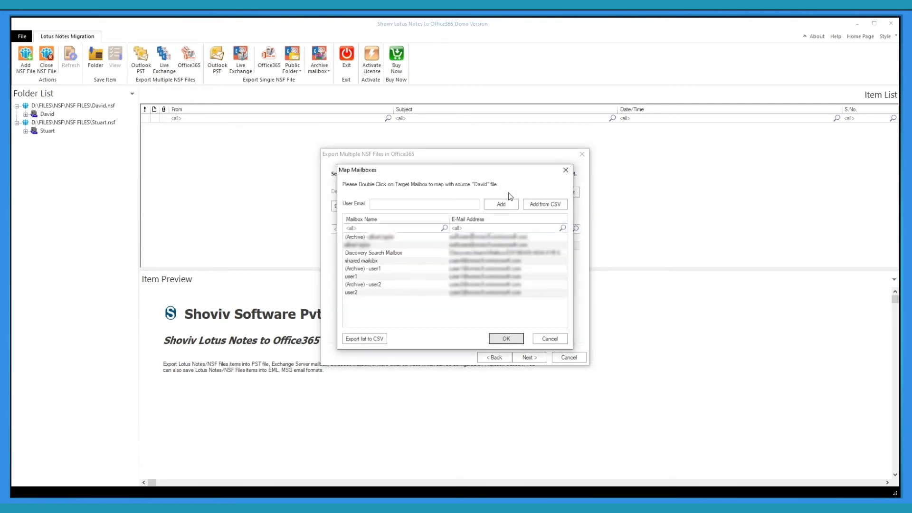
click(380, 245)
click(506, 339)
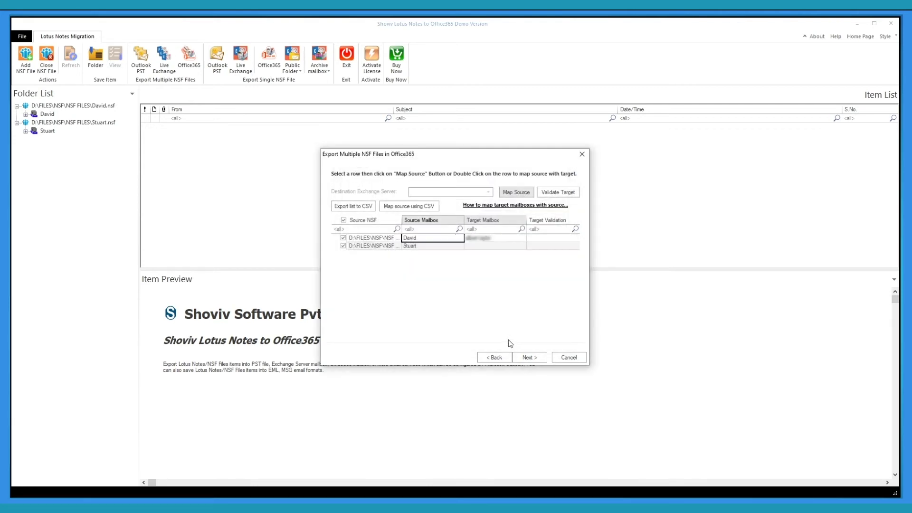
click(504, 195)
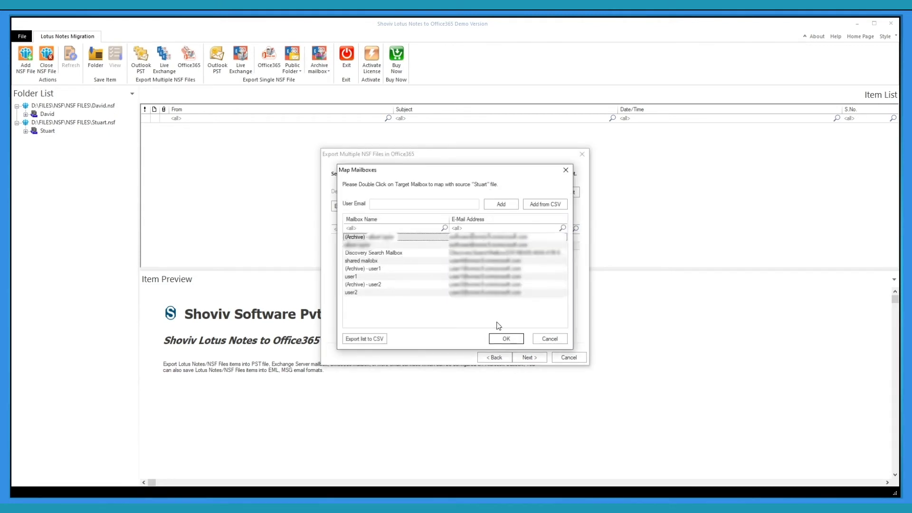
click(505, 338)
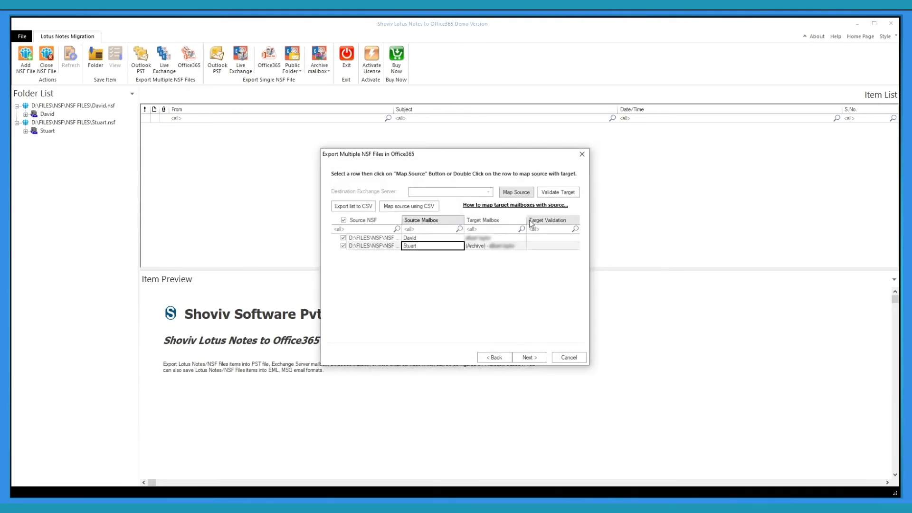
- Validate both mapped target mailboxes and continue to the filter step
click(558, 192)
click(511, 293)
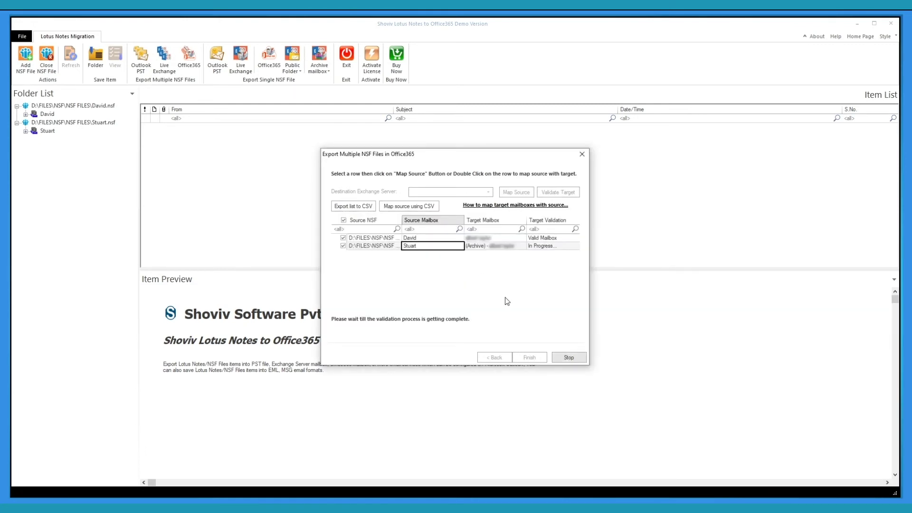
click(497, 283)
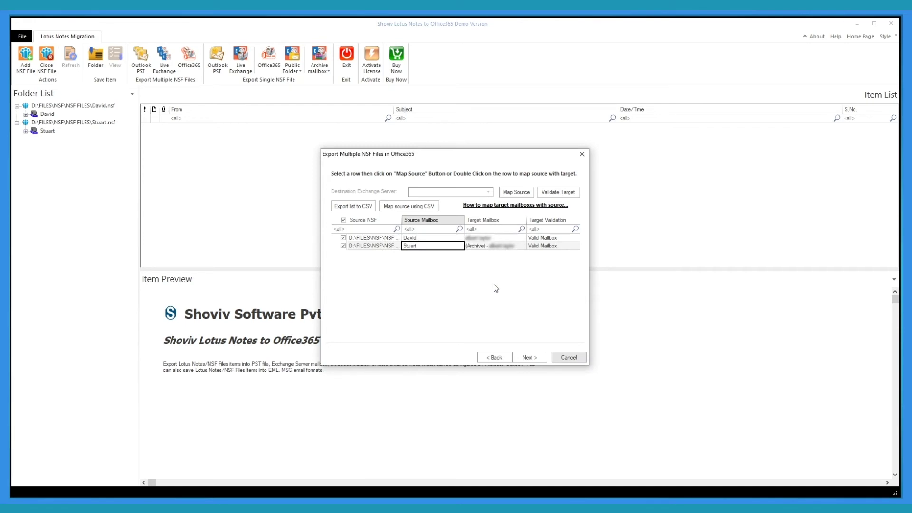
click(527, 358)
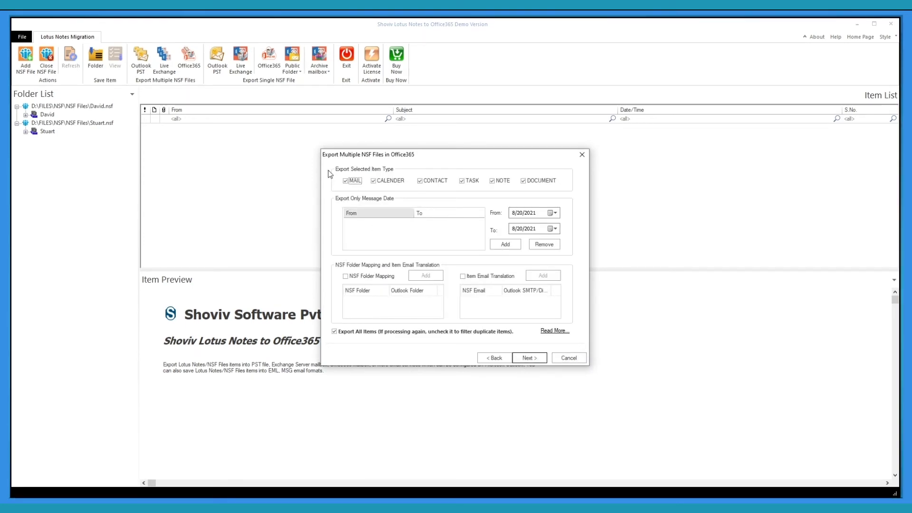
- Exclude calendar items and add a 08/20/2015 to 08/20/2021 date range filter
click(373, 182)
click(530, 214)
text(15)
click(505, 244)
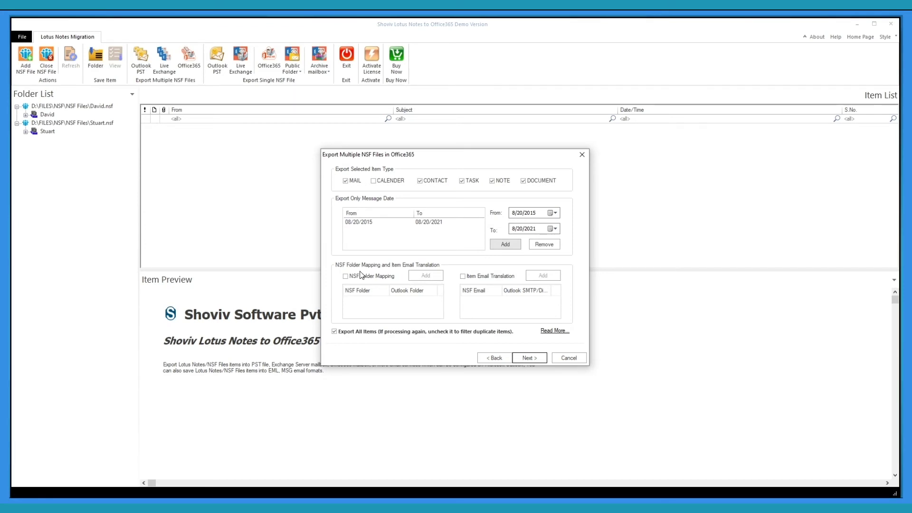
- Enable NSF folder mapping and map the 'inbox' folder to 'new inbox'
click(346, 277)
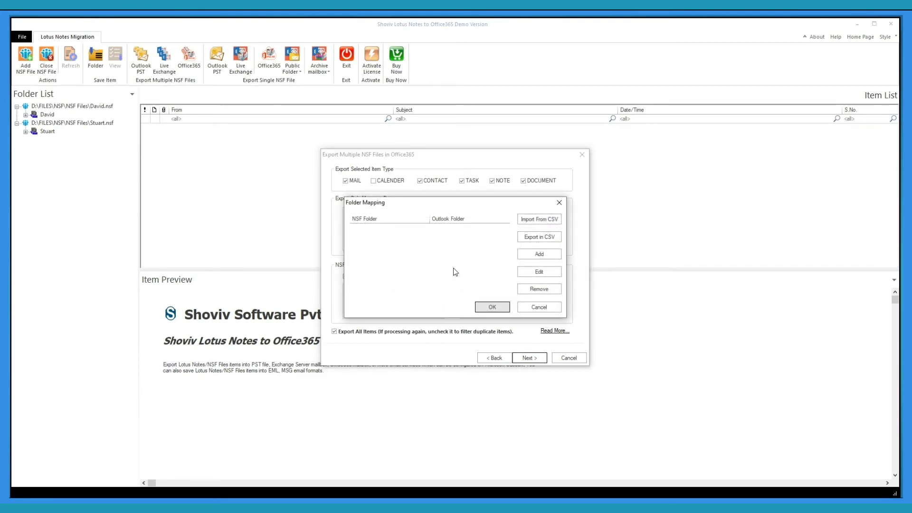
click(523, 255)
click(423, 248)
text(inbox)
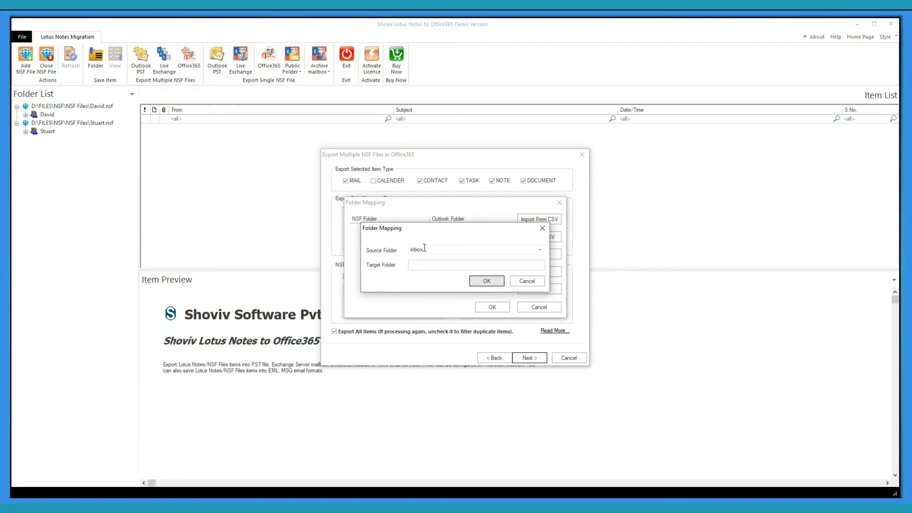
key(Tab)
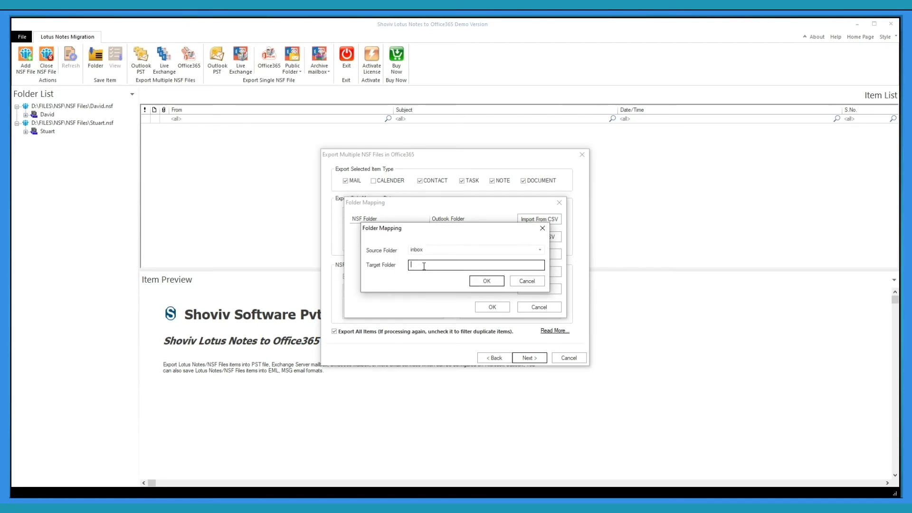
text(new inbox)
click(481, 281)
- Add an email translation from the Notes address to the target Office 365 address, then start migrating
click(491, 307)
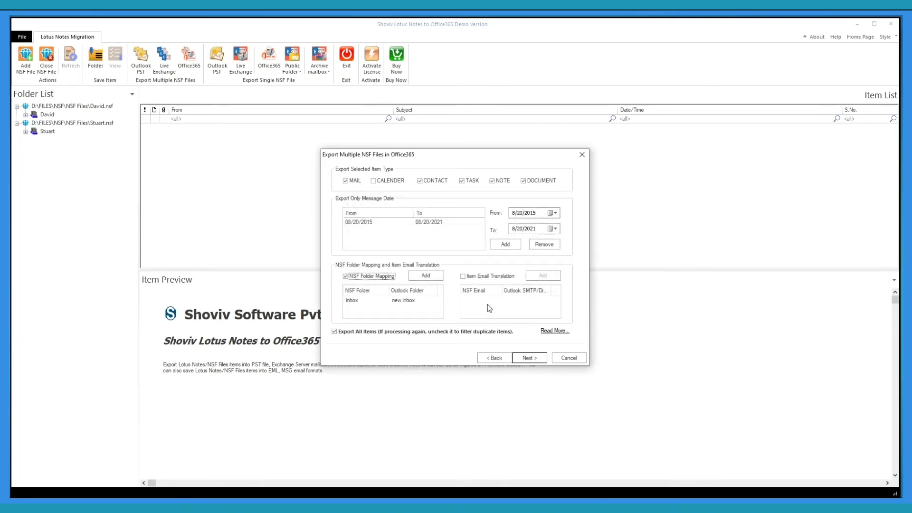
click(463, 276)
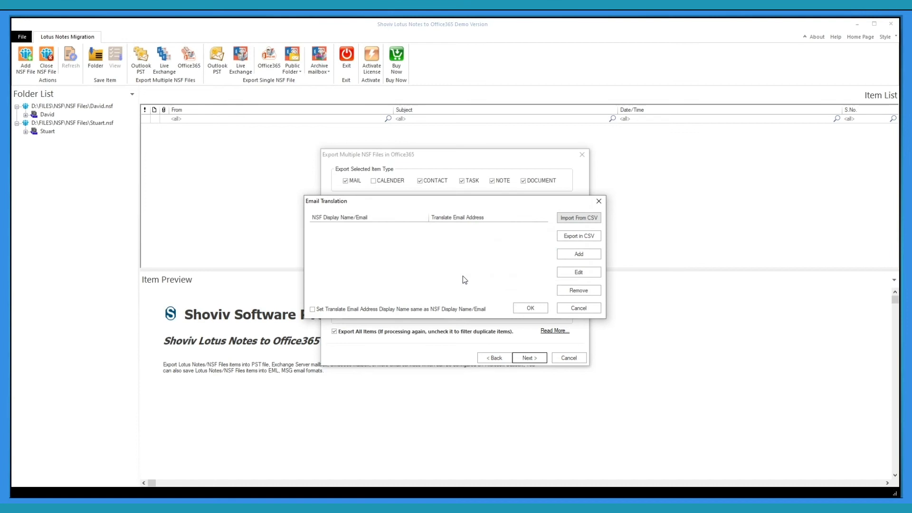
click(570, 254)
click(455, 251)
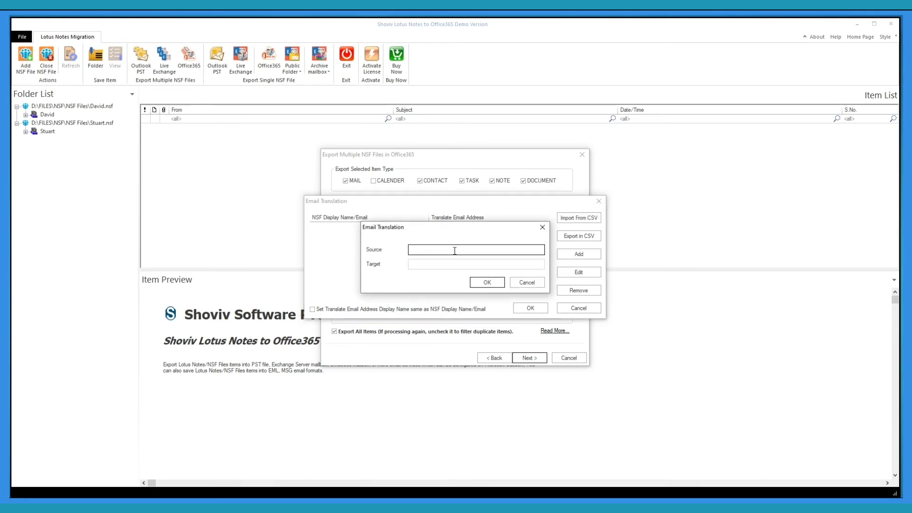
click(446, 268)
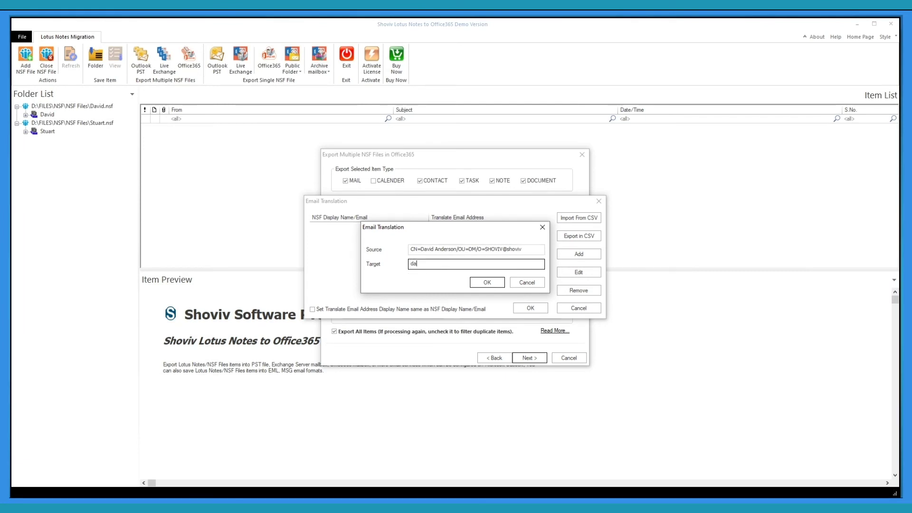
click(487, 284)
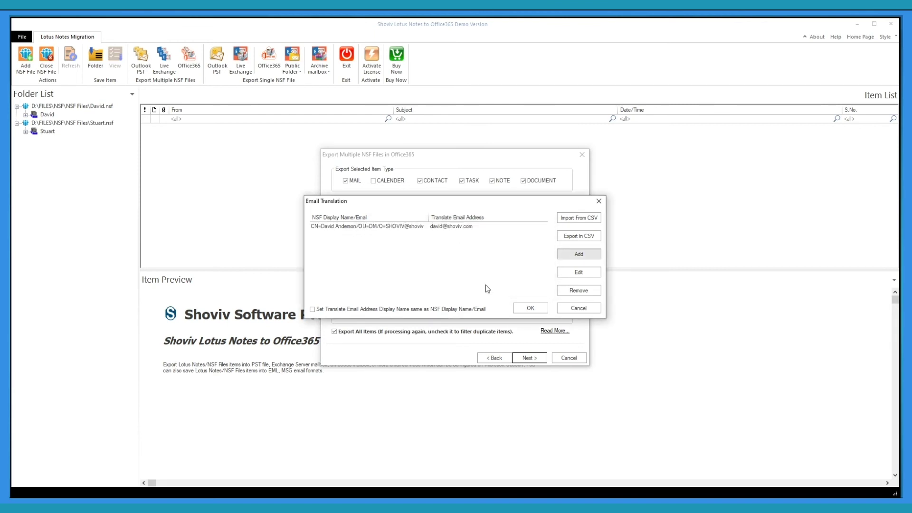
click(530, 308)
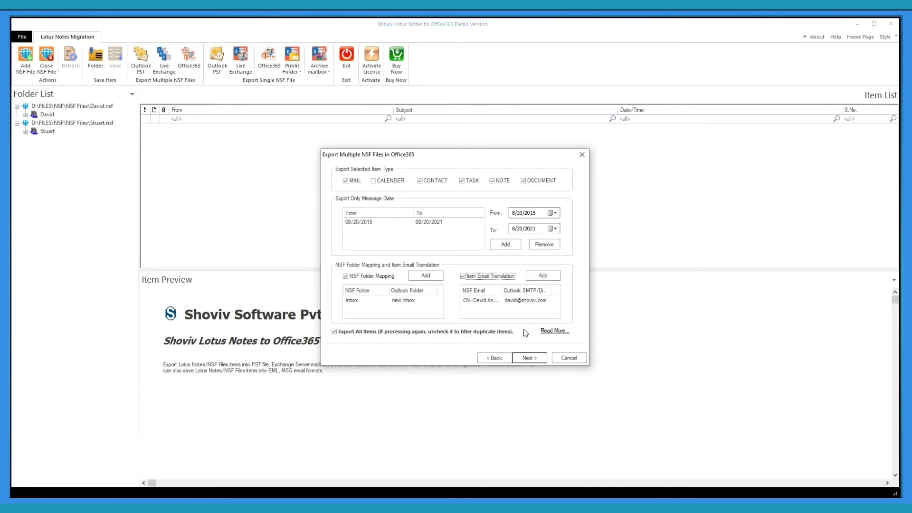
click(529, 357)
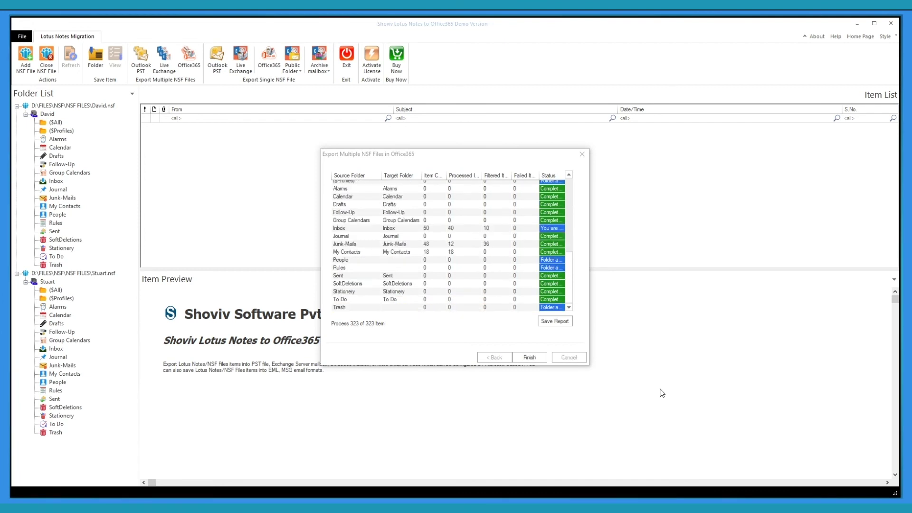
- Save the export report as HTML after all 323 items finish, then open it
click(549, 324)
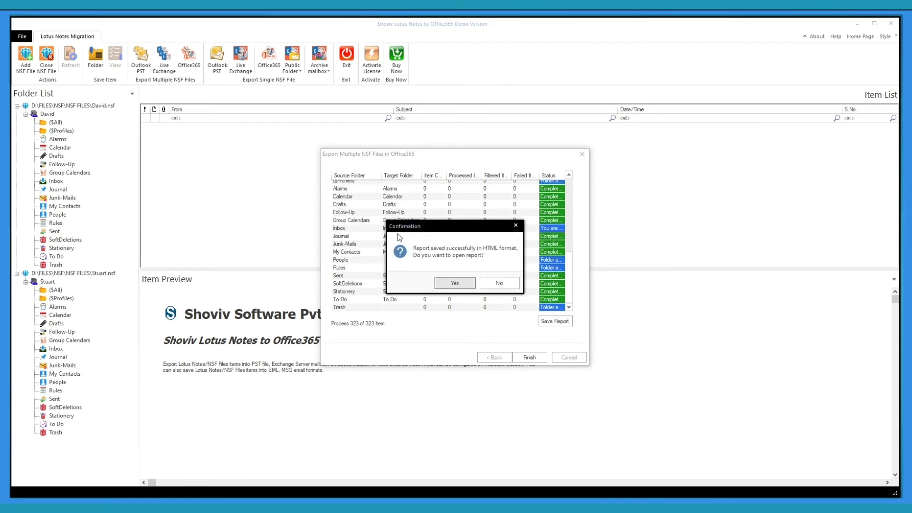
click(453, 283)
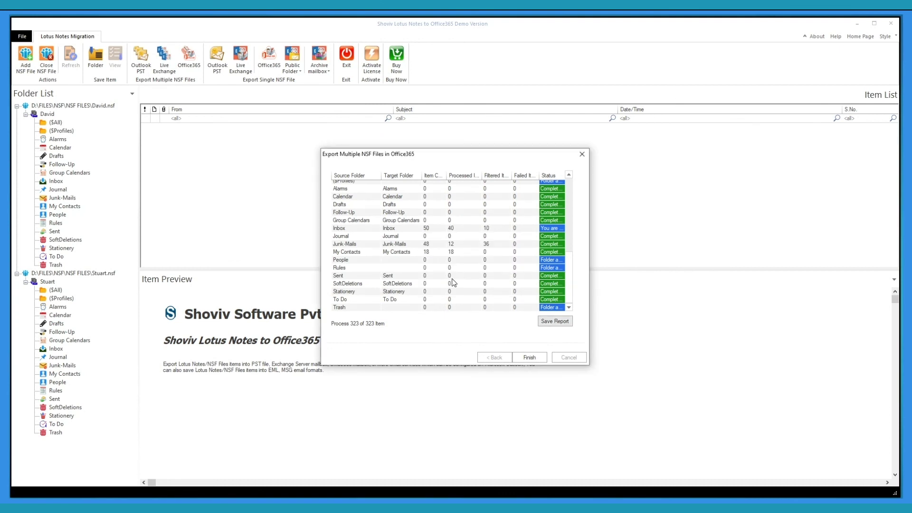